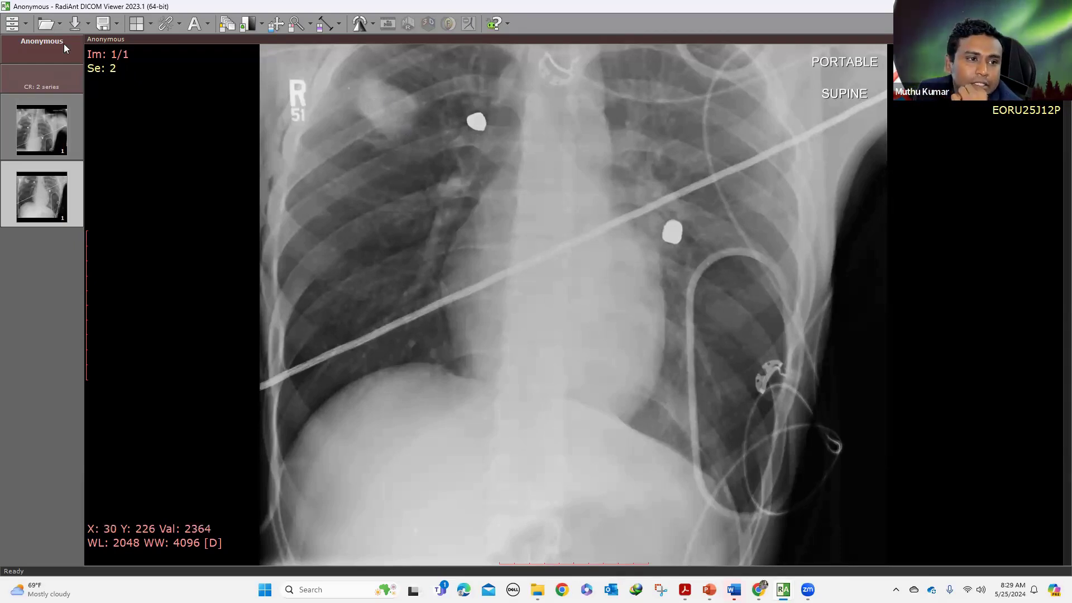
# - Open the chest CT study from the local archive in place of the chest X-ray
pyautogui.click(13, 28)
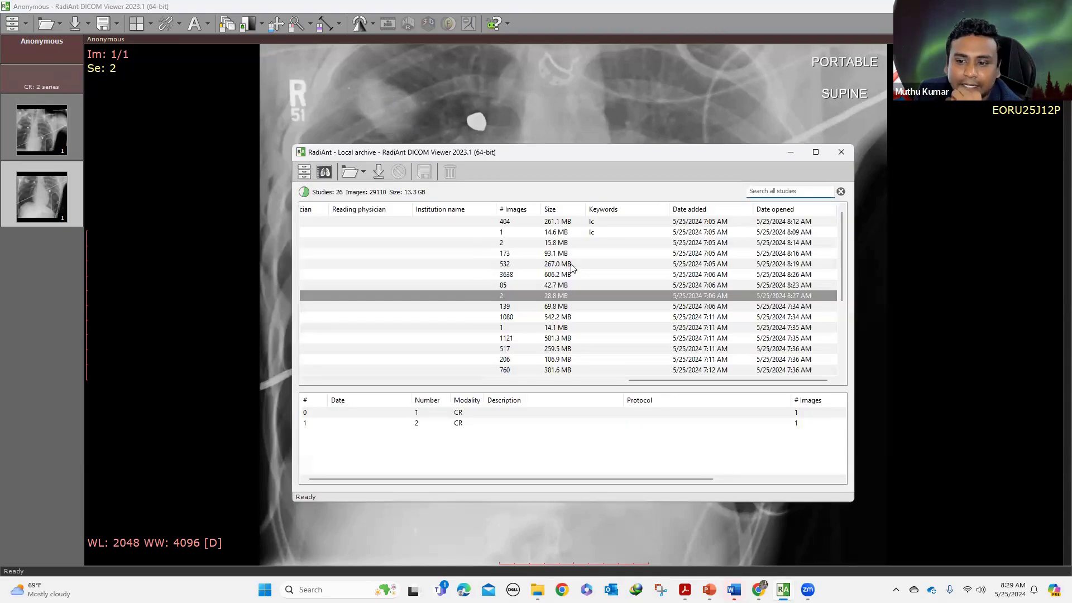
pyautogui.doubleClick(553, 308)
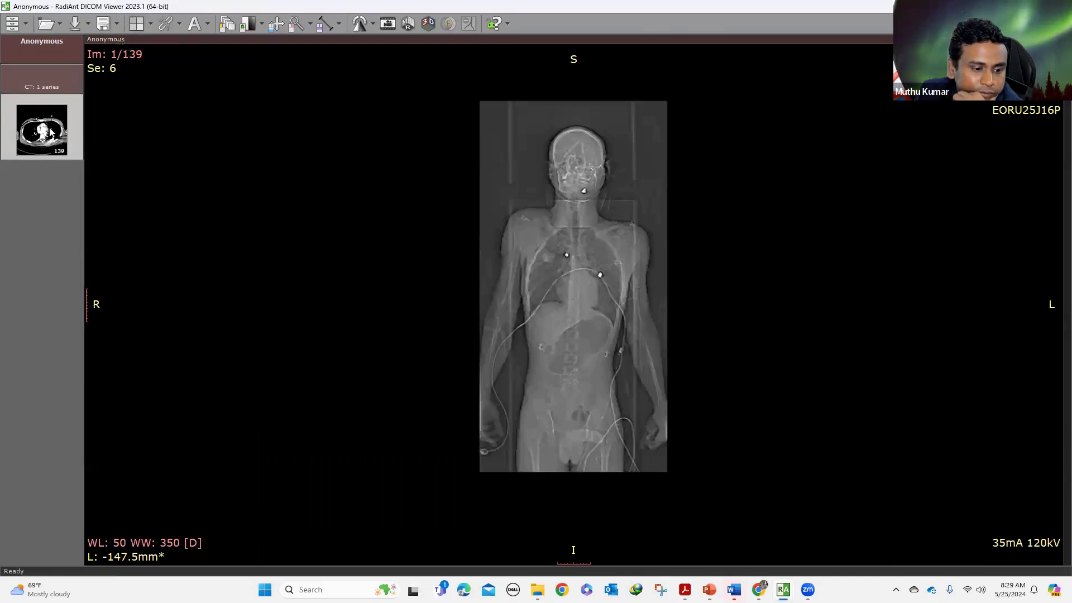
# - Load the 139-image axial series, go to slice 47, and set a lung window of WL -47 / WW 2894
pyautogui.moveTo(51, 134); pyautogui.dragTo(469, 192)
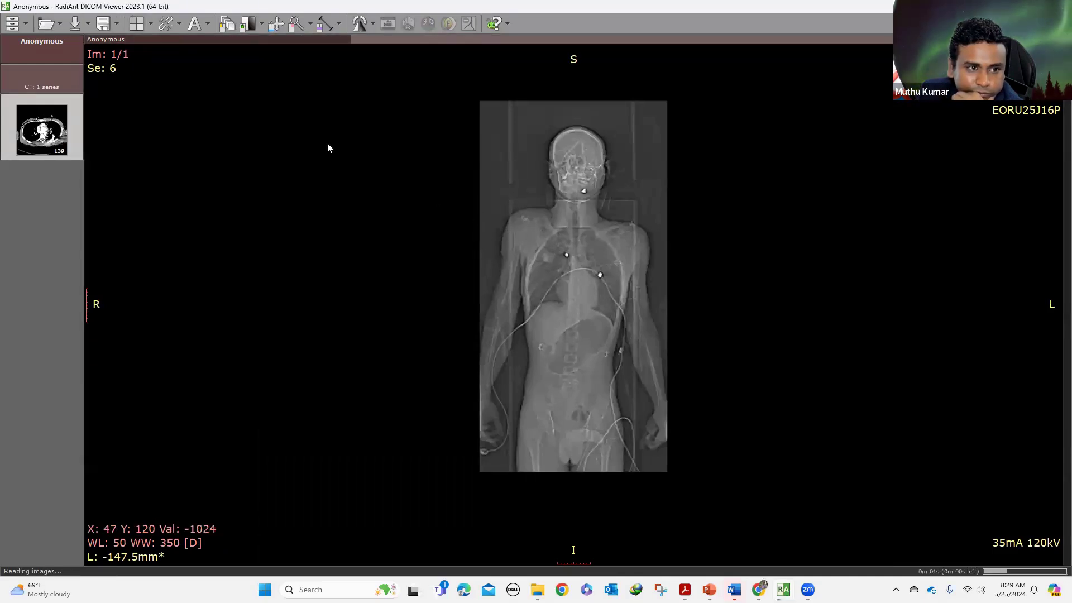
pyautogui.scroll(-20, 329, 170)
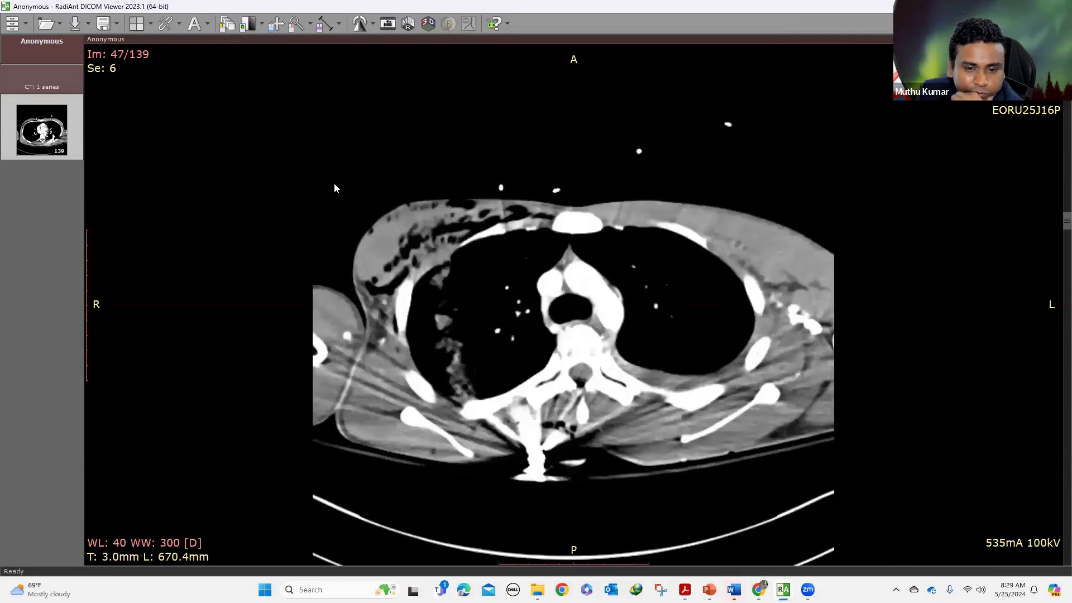
pyautogui.moveTo(335, 182); pyautogui.dragTo(504, 254)
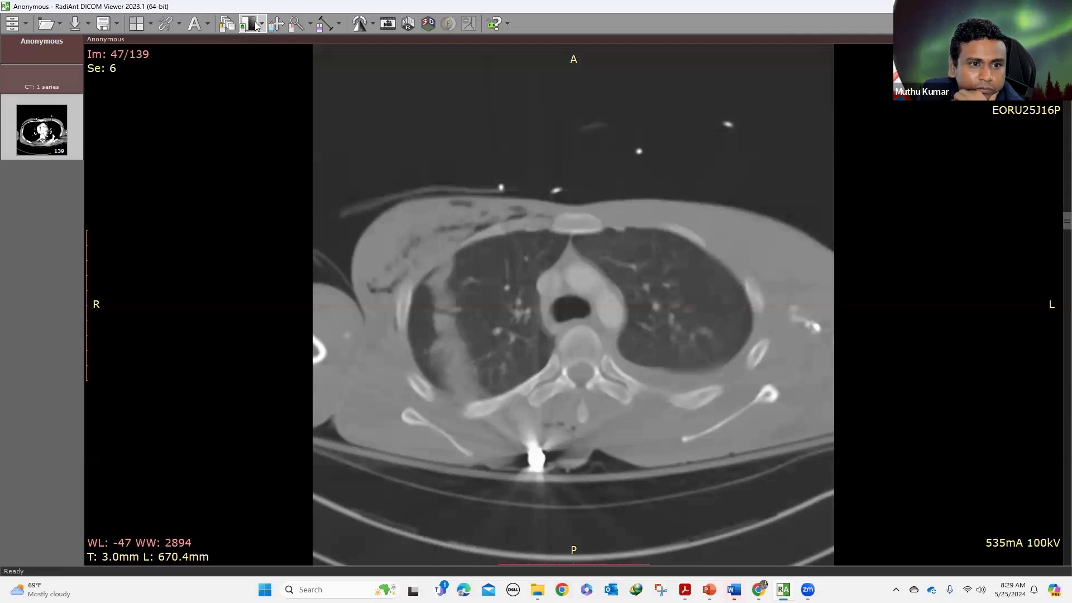
# - Refine the lung window to WL -154 / WW 2308 and step back and forth through the slices
pyautogui.moveTo(279, 183); pyautogui.dragTo(345, 277)
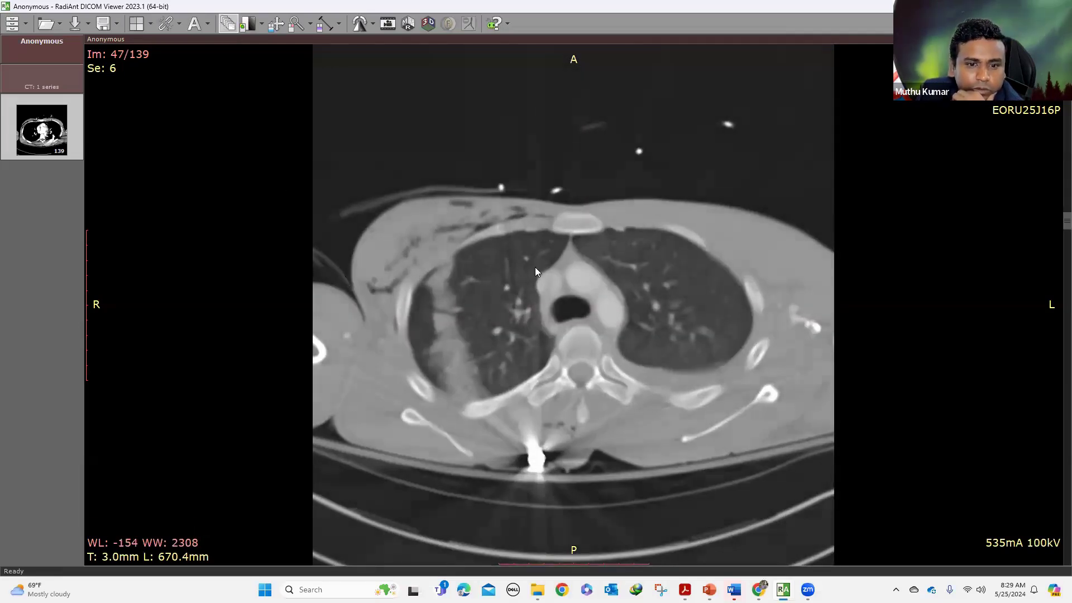
pyautogui.scroll(20, 556, 271)
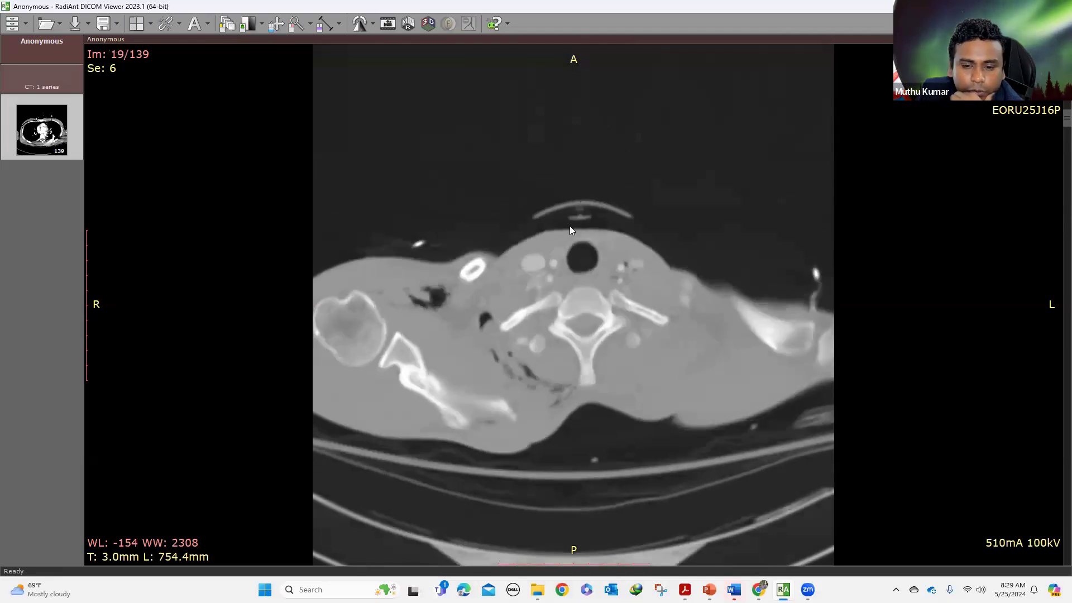
pyautogui.scroll(-20, 569, 225)
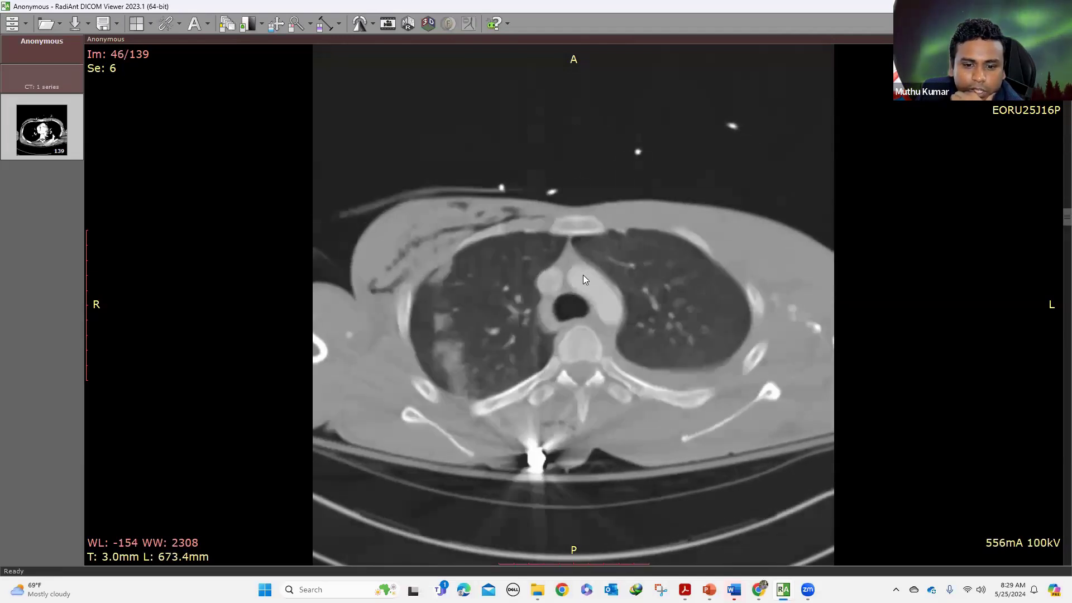
pyautogui.scroll(-2, 584, 277)
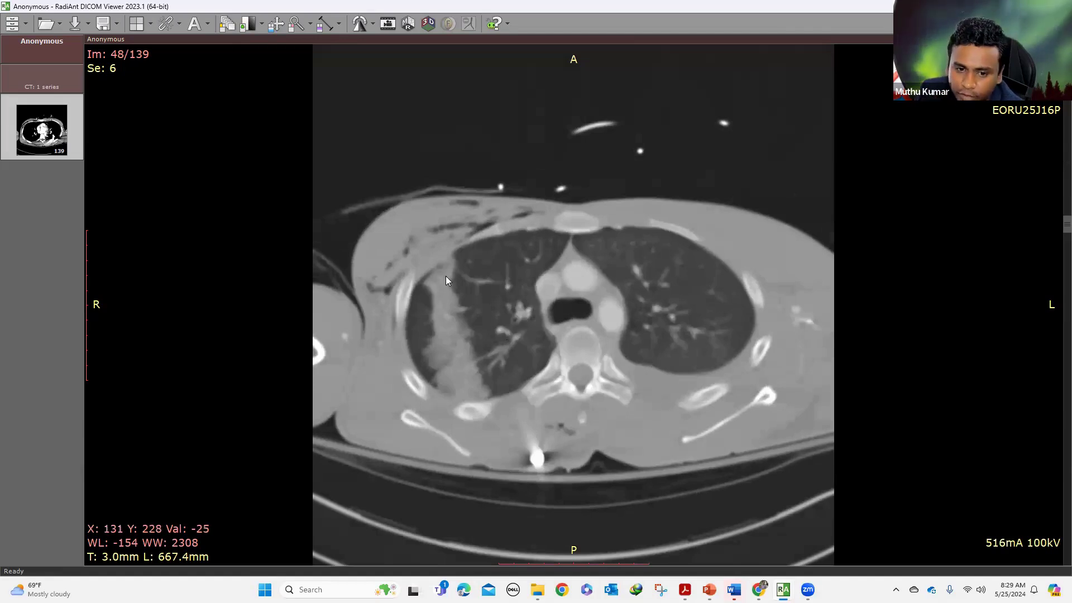
pyautogui.scroll(-5, 449, 279)
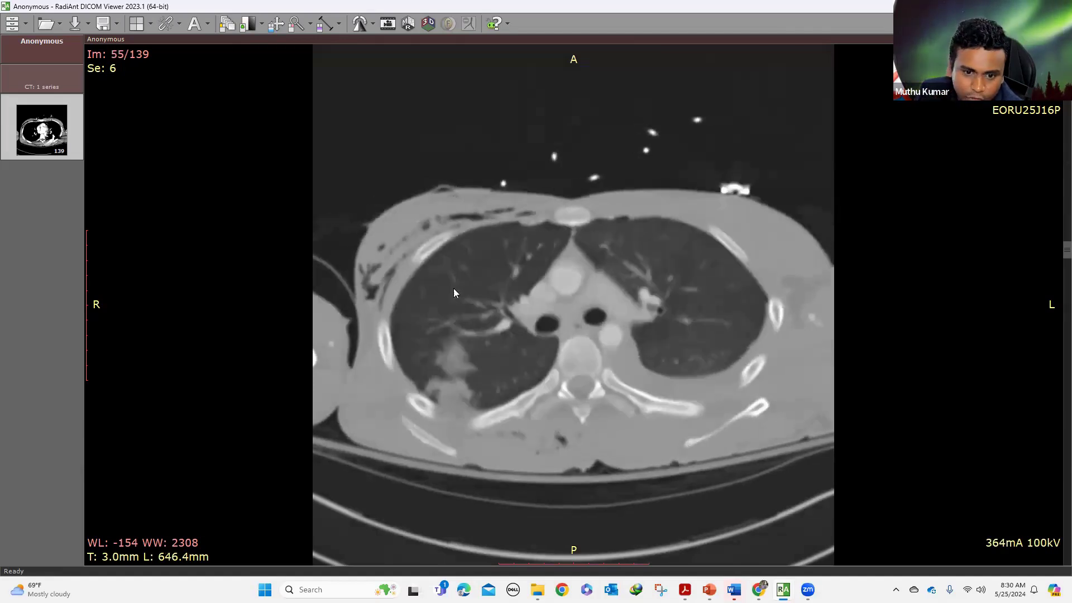
pyautogui.scroll(3, 456, 282)
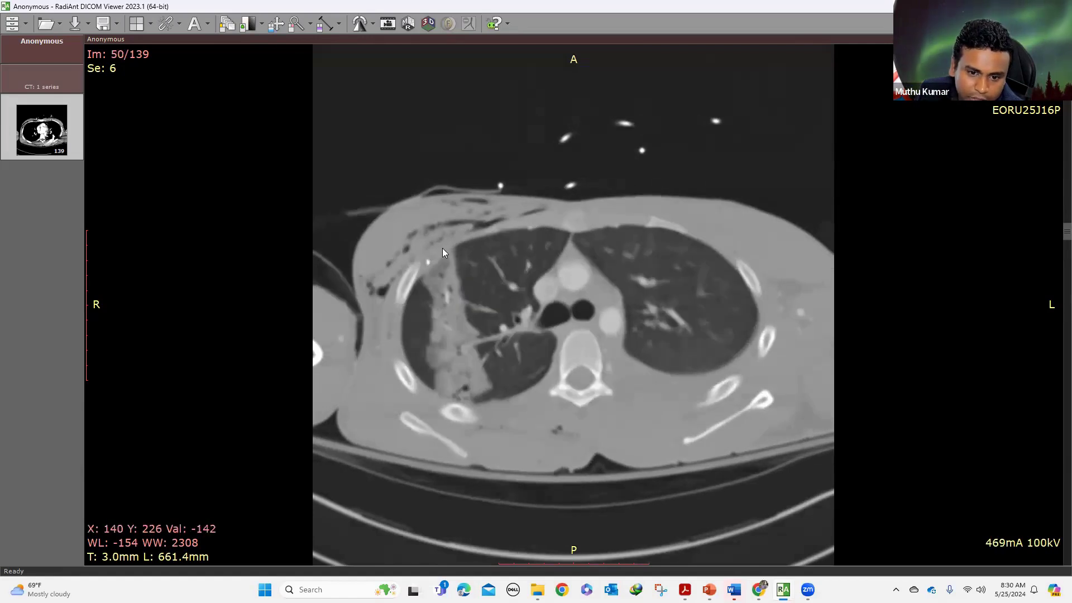
pyautogui.scroll(4, 440, 237)
pyautogui.scroll(-2, 440, 232)
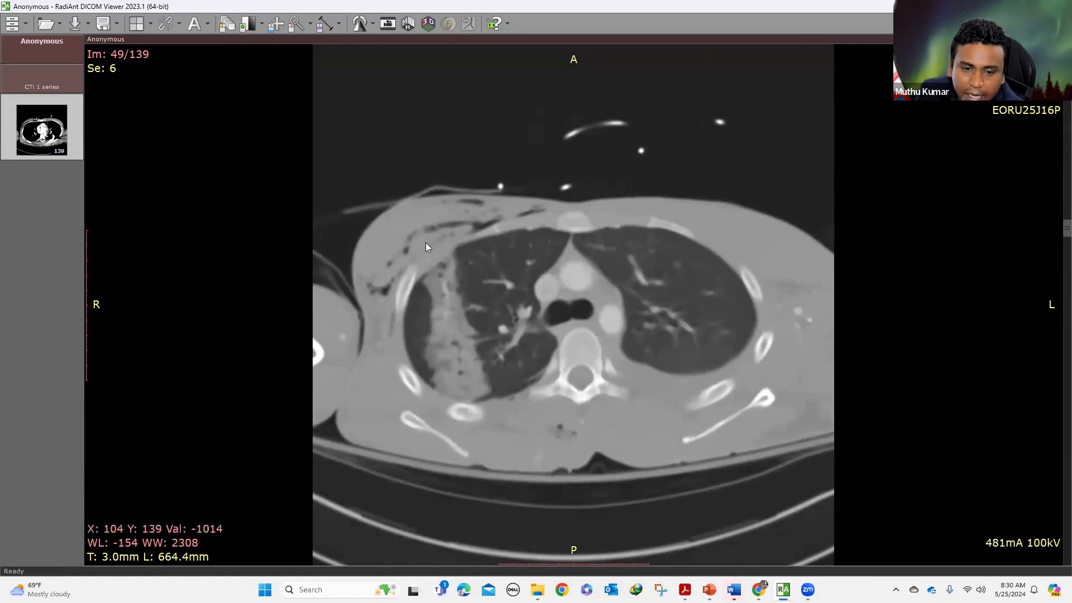
pyautogui.scroll(-5, 441, 290)
pyautogui.scroll(6, 463, 308)
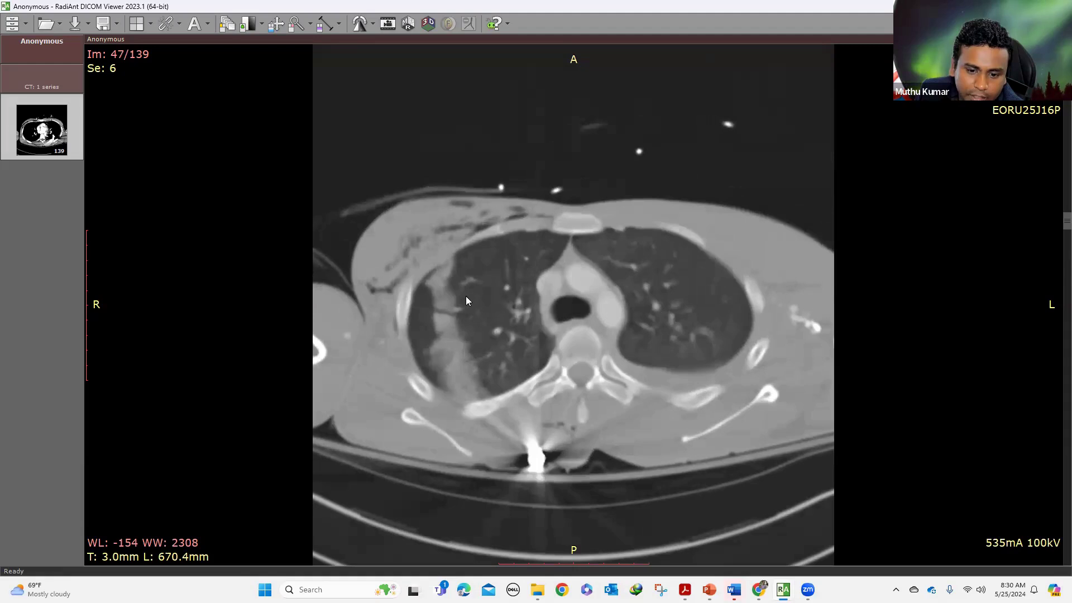
pyautogui.scroll(-2, 468, 302)
pyautogui.scroll(-16, 475, 318)
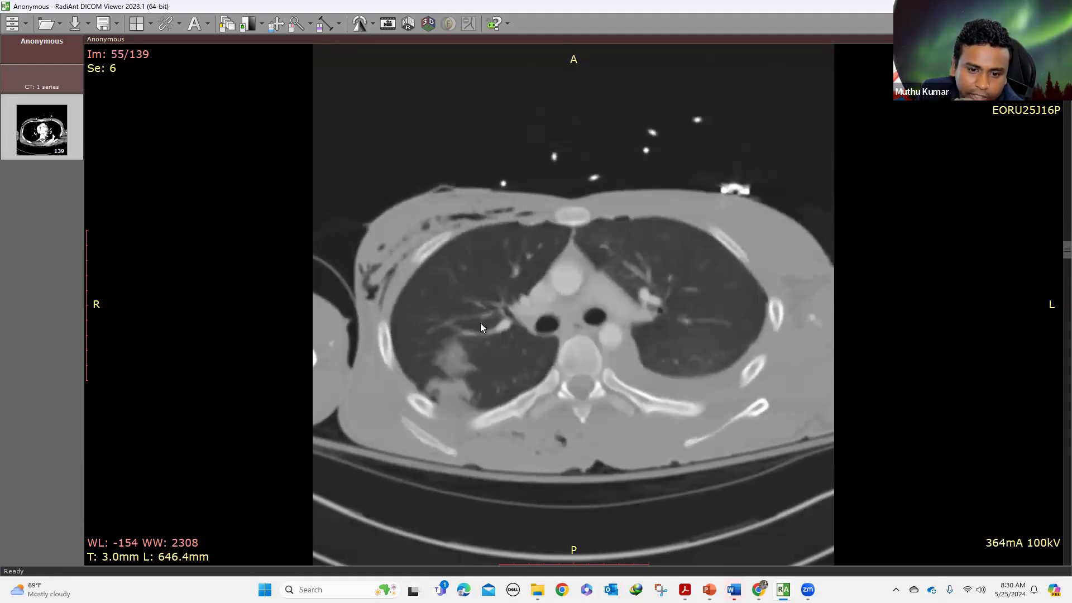
pyautogui.scroll(-5, 492, 350)
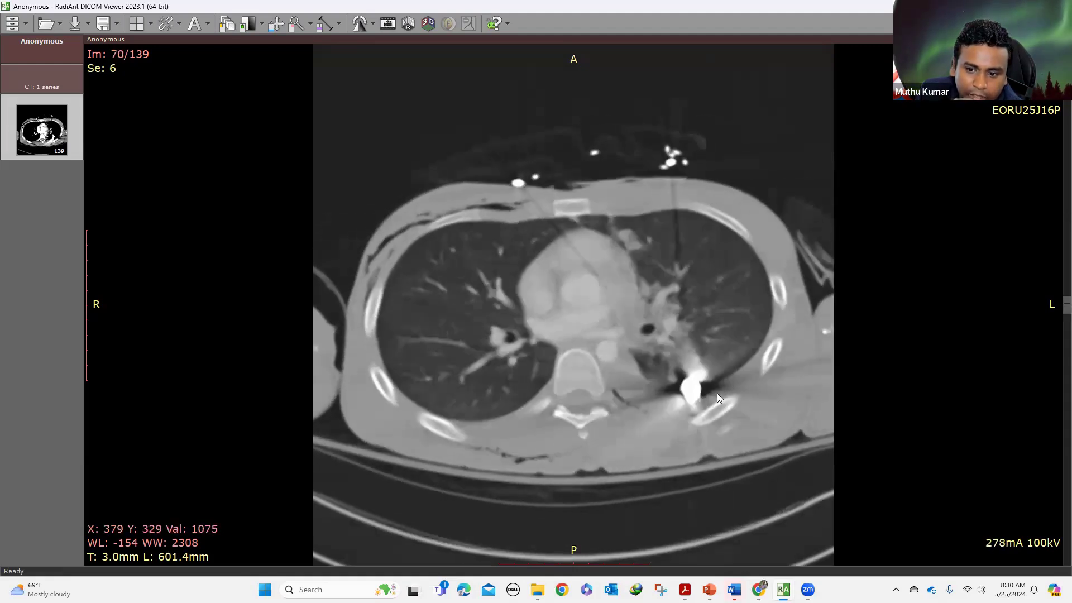
pyautogui.scroll(-5, 717, 413)
pyautogui.scroll(3, 717, 415)
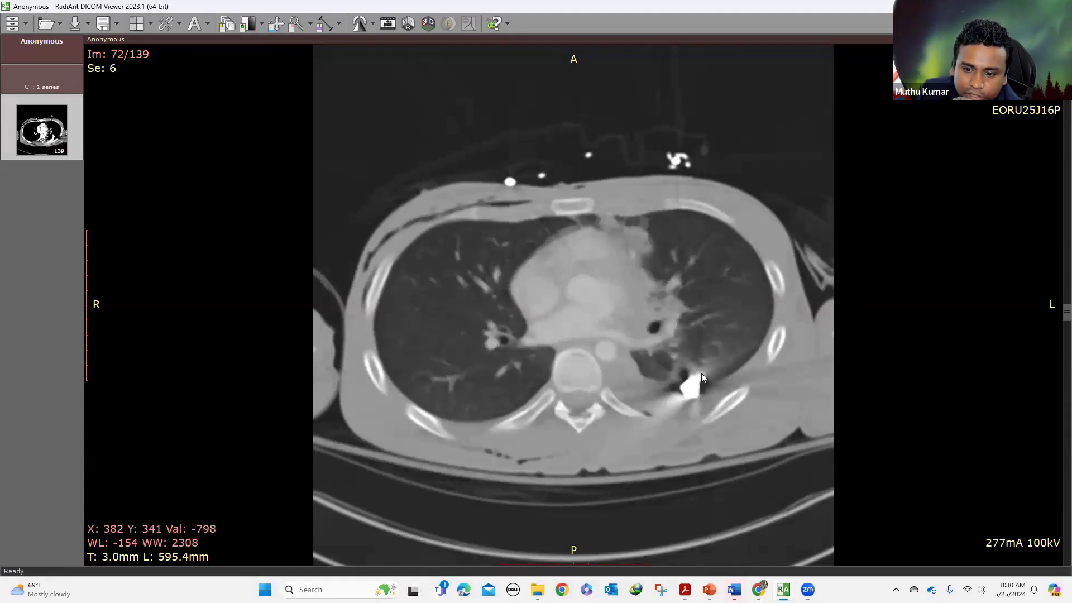
pyautogui.scroll(-20, 679, 371)
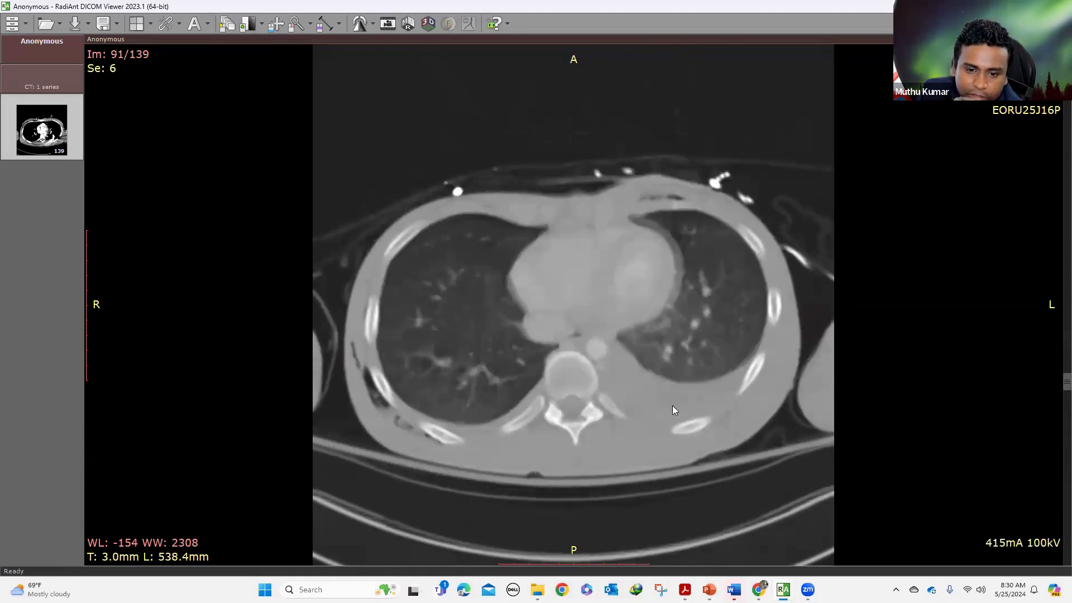
# - Keep reviewing the stack up and down, settling near image 67 of 139
pyautogui.scroll(20, 676, 363)
pyautogui.scroll(9, 671, 346)
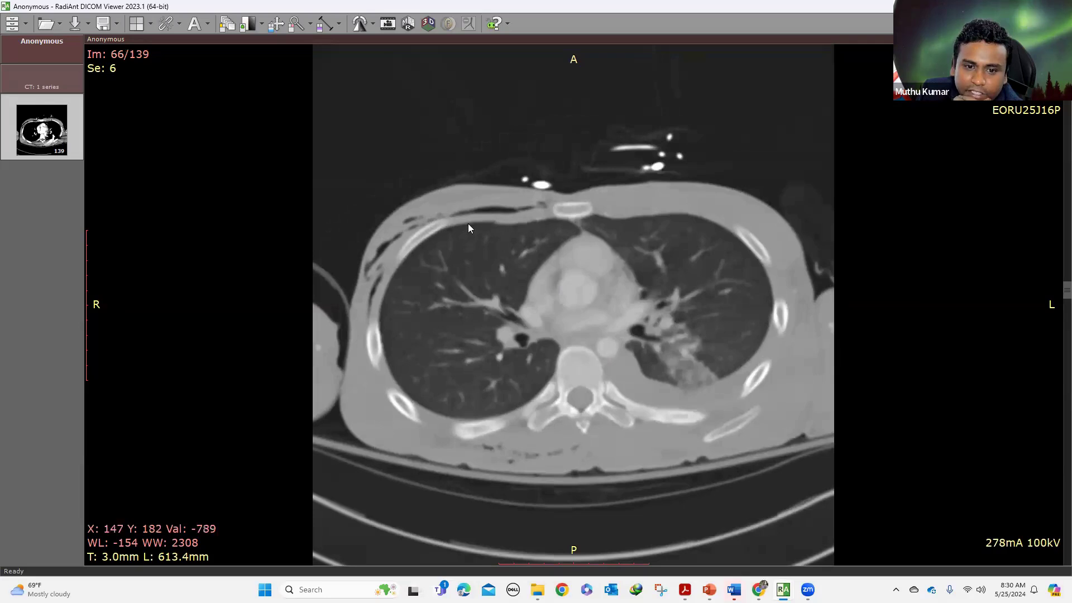
pyautogui.scroll(1, 614, 335)
pyautogui.scroll(17, 559, 353)
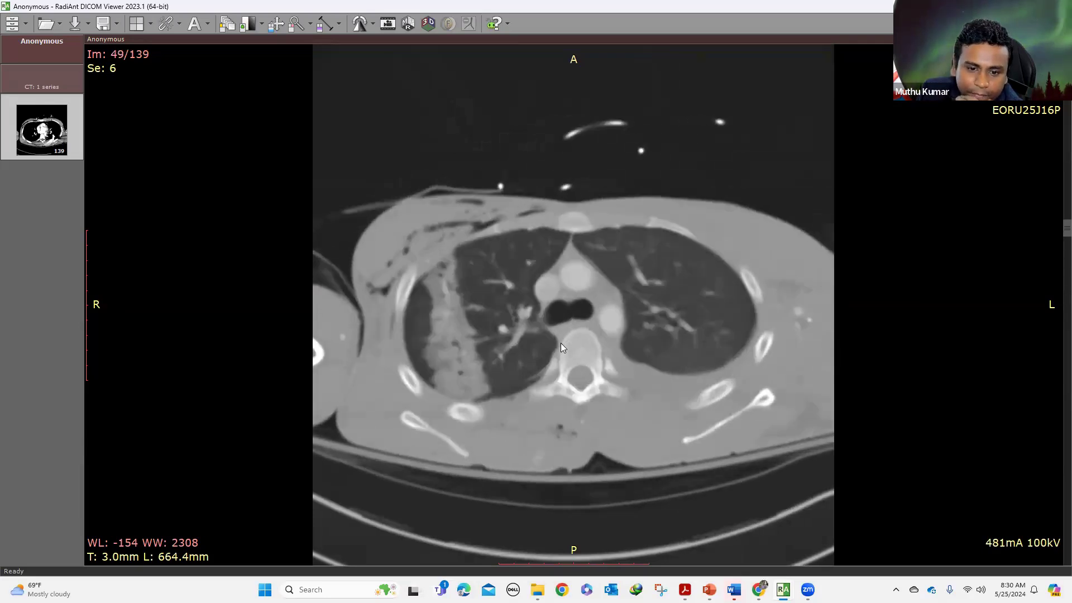
pyautogui.scroll(-5, 503, 361)
pyautogui.scroll(3, 464, 324)
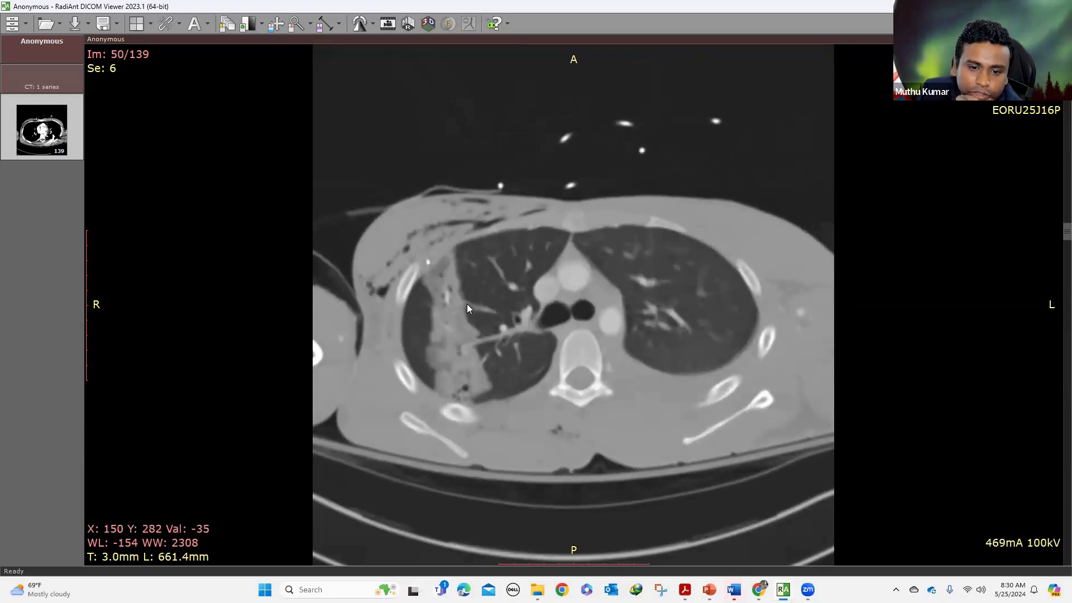
pyautogui.scroll(1, 457, 373)
pyautogui.scroll(-1, 457, 363)
pyautogui.scroll(2, 456, 349)
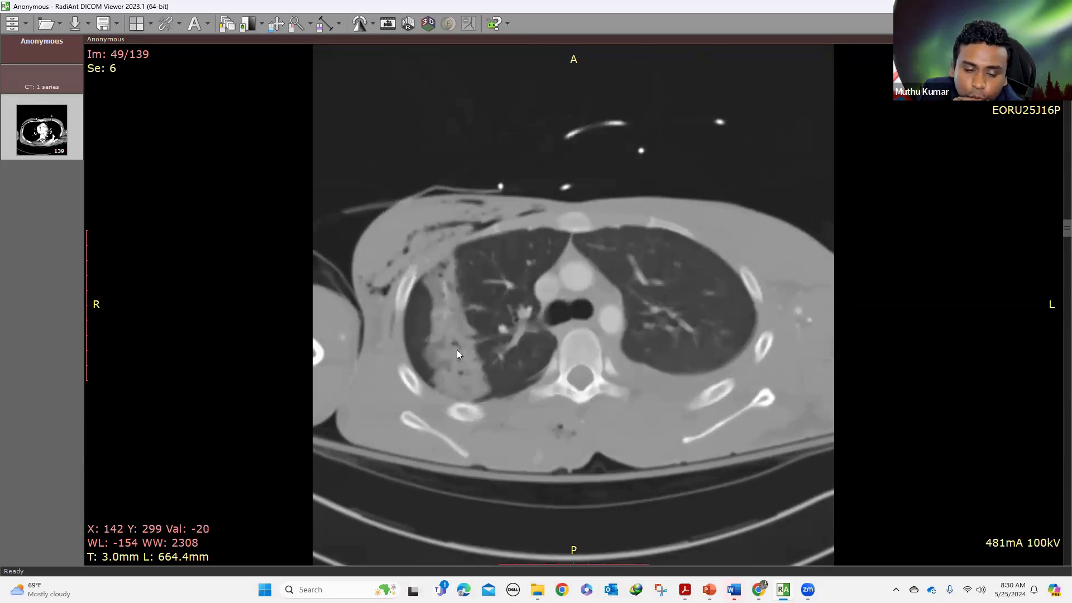
pyautogui.scroll(-1, 456, 346)
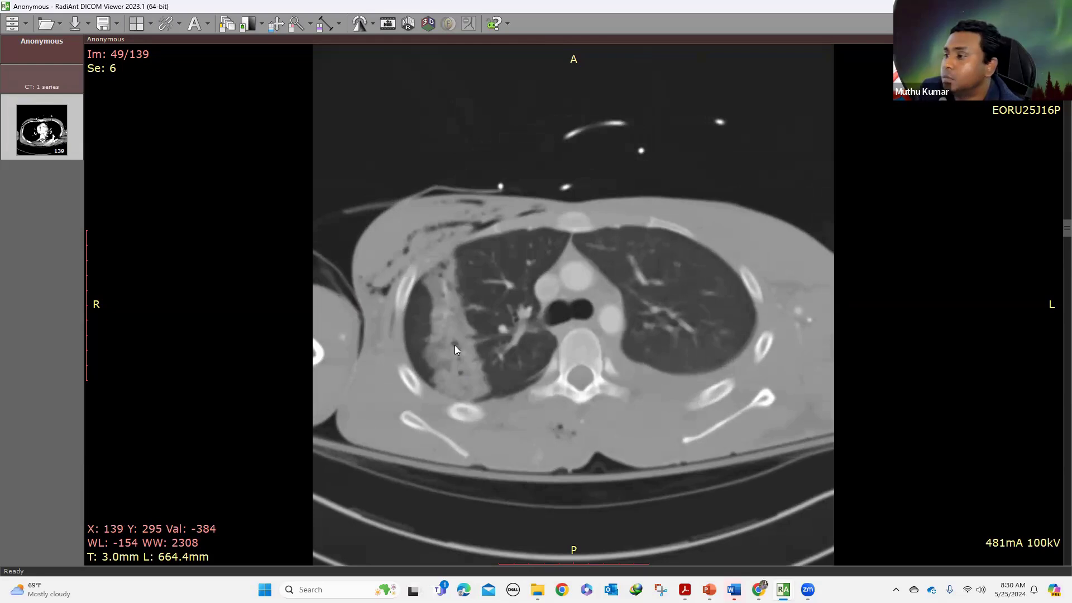
pyautogui.scroll(-20, 489, 350)
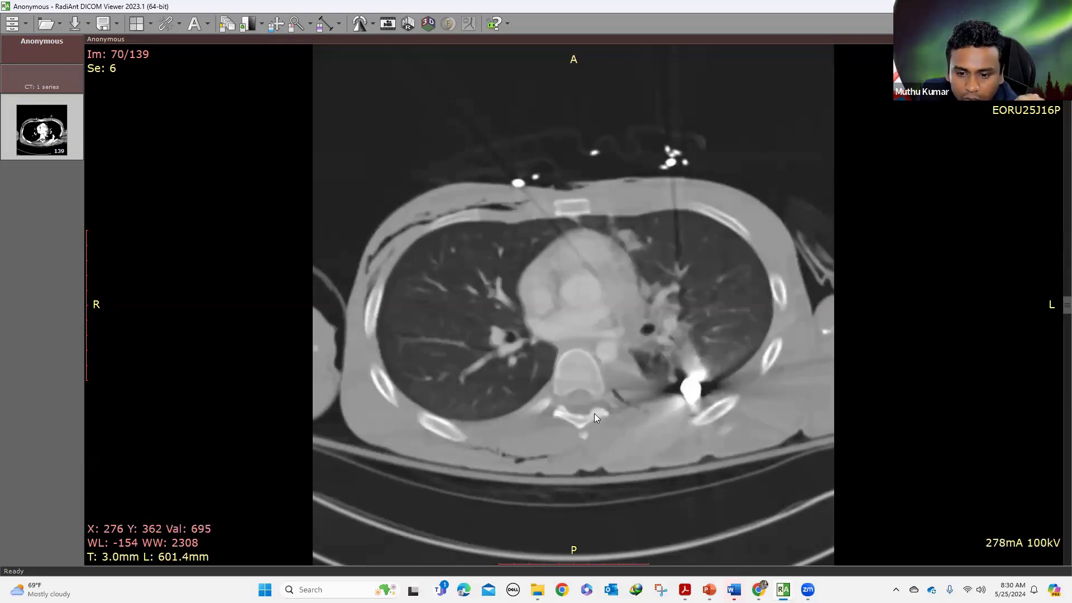
pyautogui.scroll(-5, 594, 412)
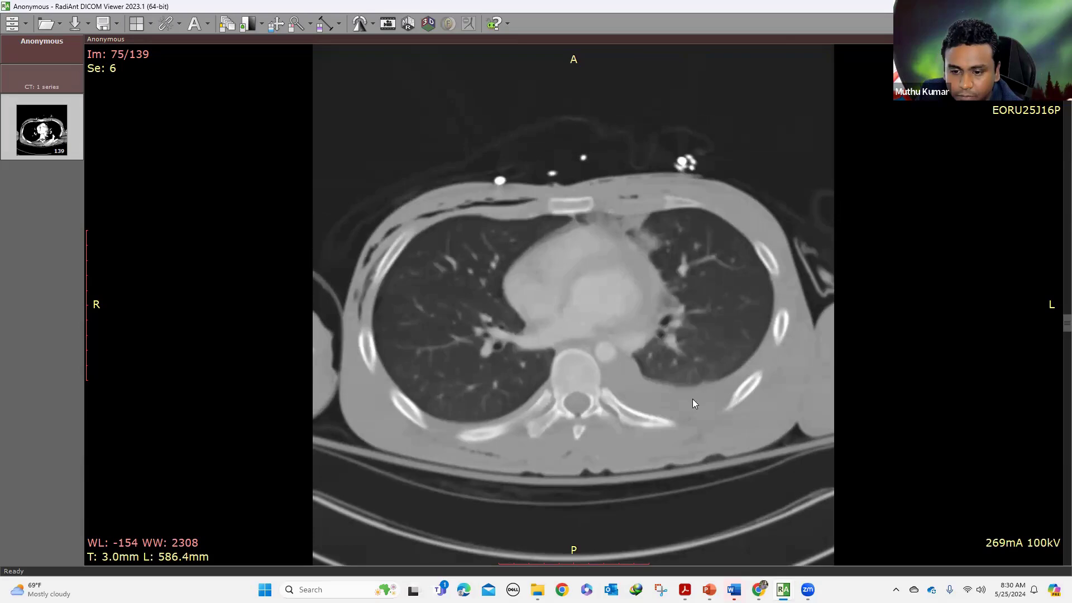
pyautogui.scroll(-20, 693, 399)
pyautogui.scroll(-10, 710, 445)
pyautogui.scroll(20, 713, 440)
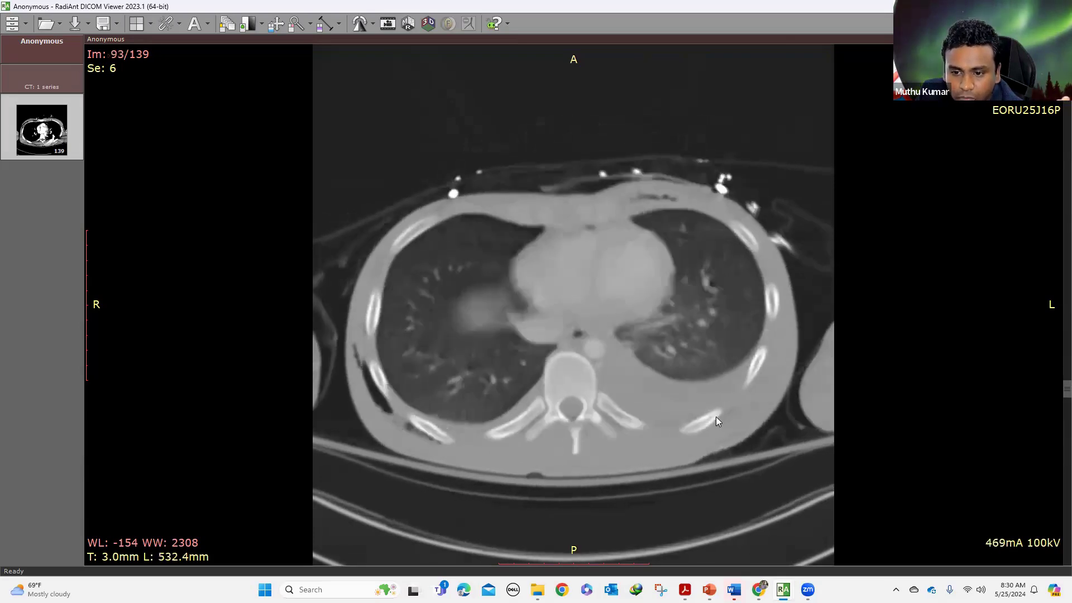
pyautogui.scroll(3, 718, 375)
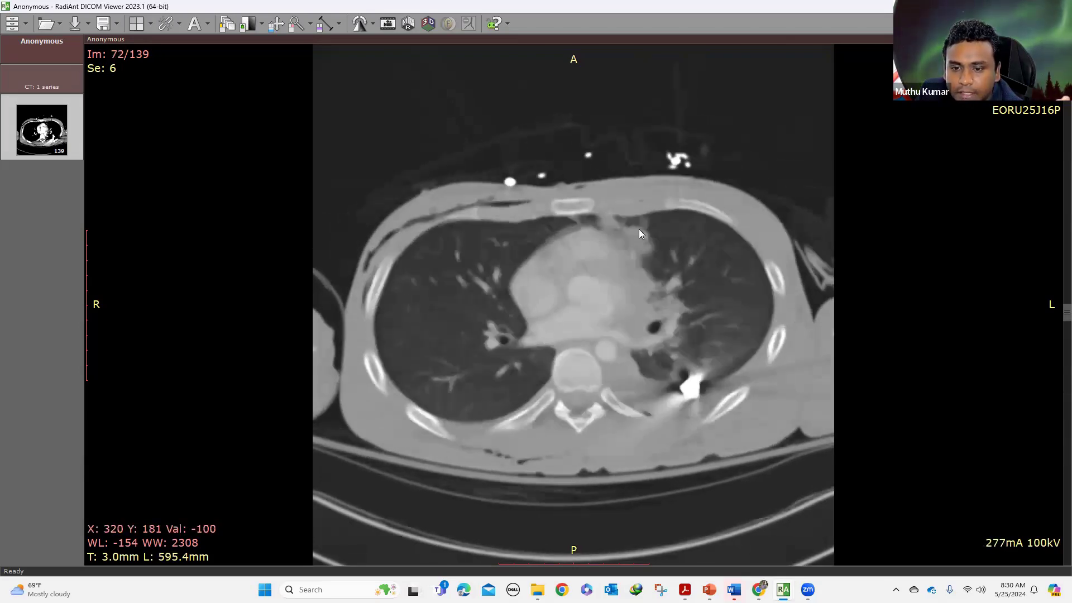
pyautogui.scroll(-1, 631, 224)
pyautogui.scroll(1, 631, 222)
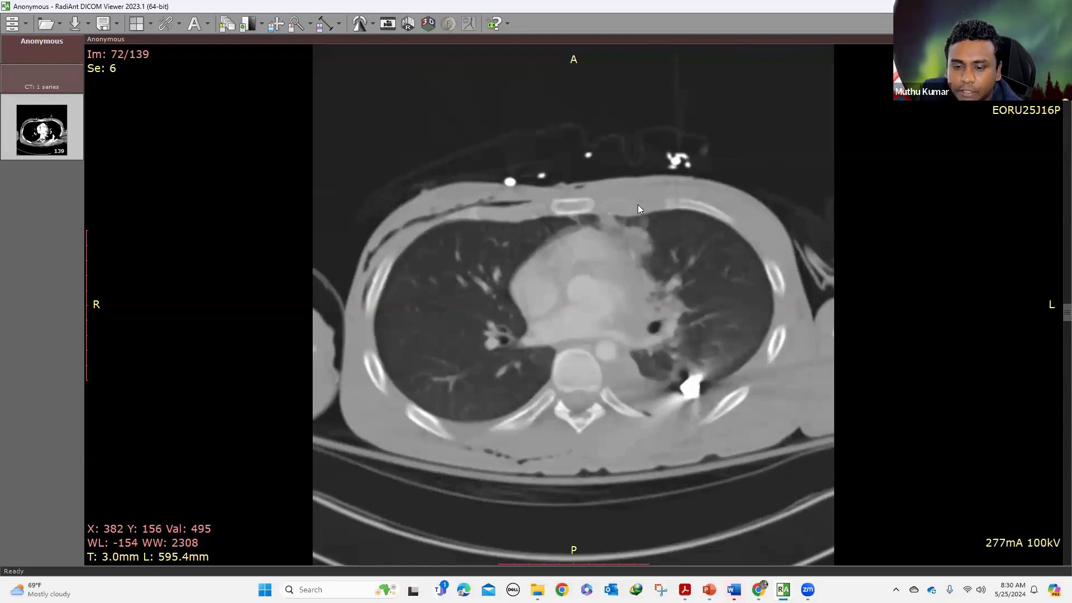
pyautogui.scroll(9, 776, 335)
pyautogui.scroll(3, 779, 329)
pyautogui.scroll(-8, 781, 338)
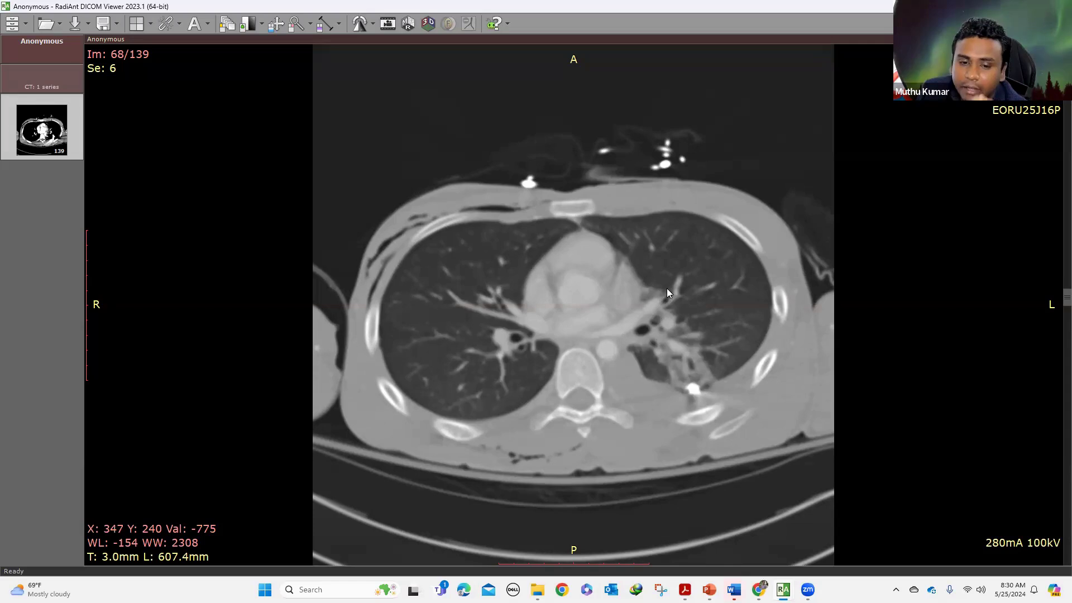
# - Page forward toward the lower chest, reviewing the nearby slices back and forth
pyautogui.moveTo(669, 309); pyautogui.dragTo(674, 322)
pyautogui.scroll(-6, 676, 338)
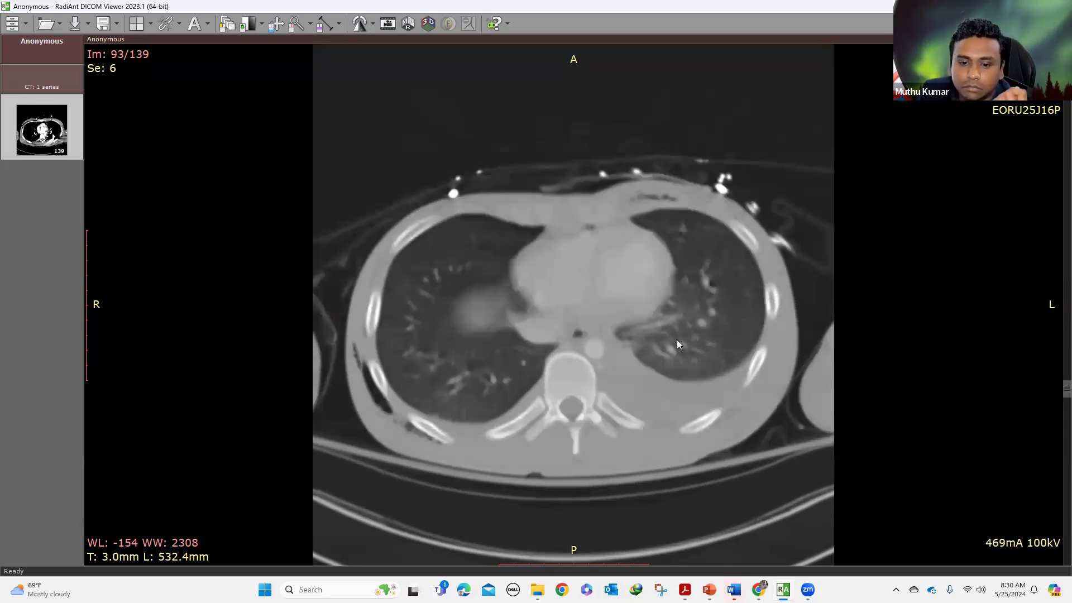
pyautogui.scroll(4, 680, 345)
pyautogui.scroll(3, 686, 341)
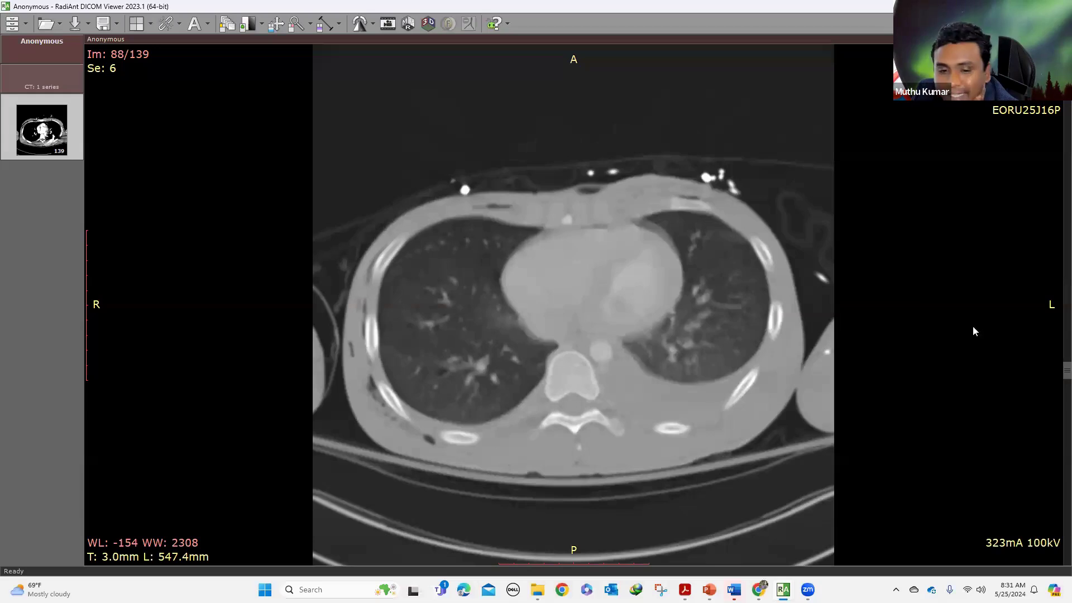
pyautogui.scroll(-2, 389, 365)
pyautogui.scroll(8, 423, 345)
pyautogui.scroll(19, 425, 350)
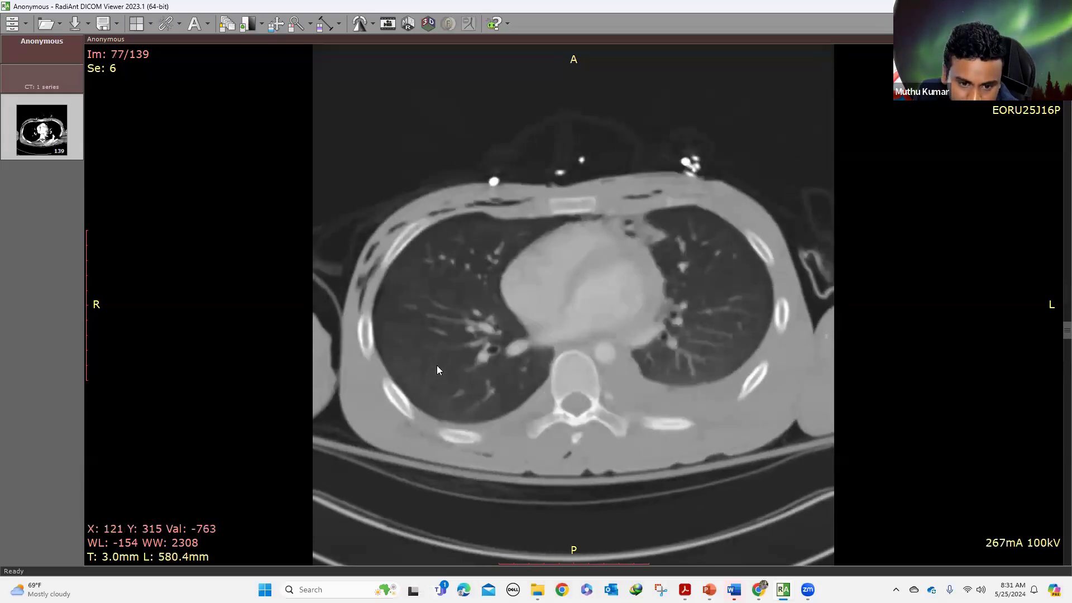
pyautogui.scroll(-4, 687, 355)
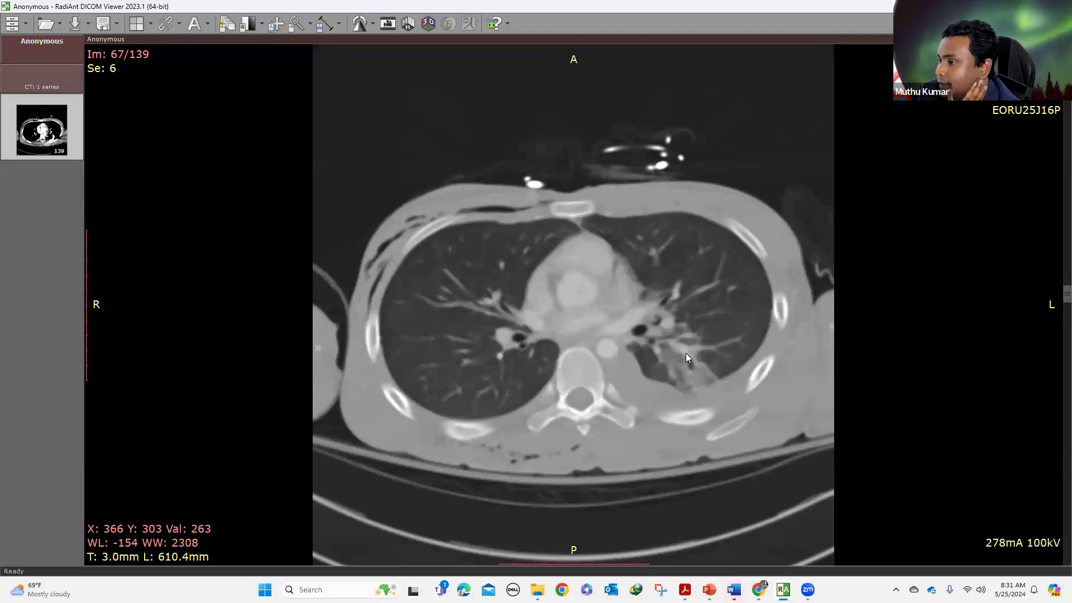
pyautogui.scroll(1, 686, 358)
pyautogui.scroll(-1, 690, 368)
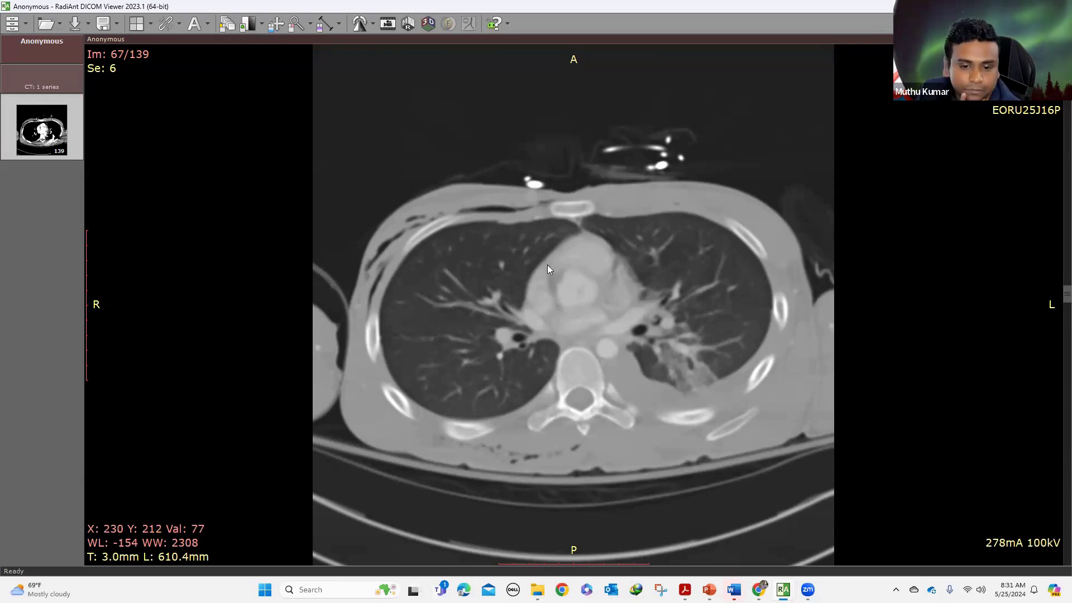
# - Move down to the lung bases, skim back up, and finish on image 99 of 139
pyautogui.moveTo(547, 265); pyautogui.dragTo(552, 318)
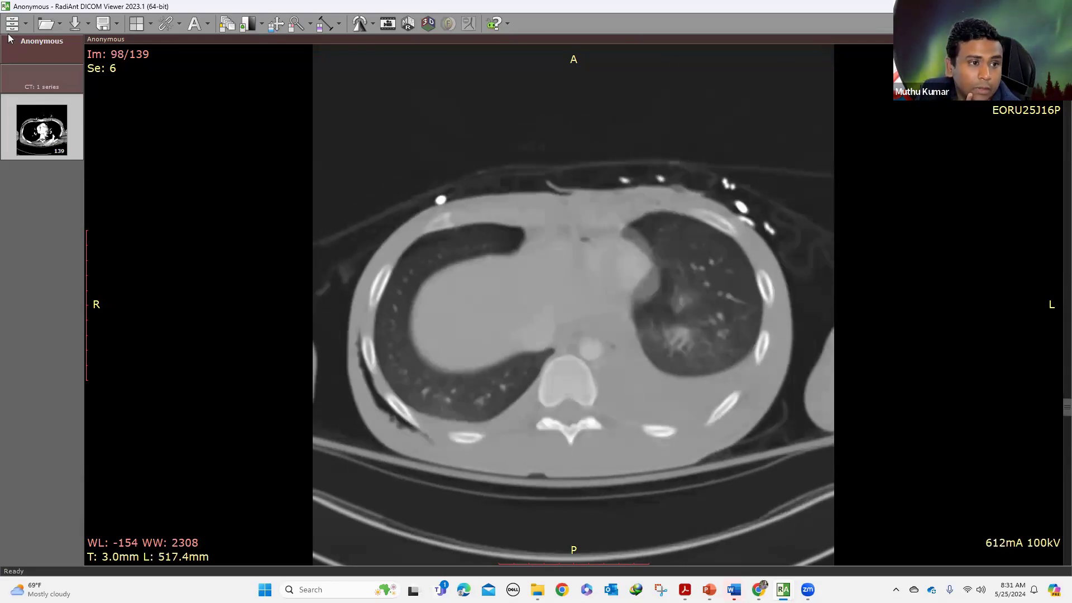
pyautogui.scroll(2, 532, 365)
pyautogui.moveTo(532, 365); pyautogui.dragTo(570, 378)
pyautogui.scroll(-2, 580, 363)
pyautogui.scroll(-8, 580, 364)
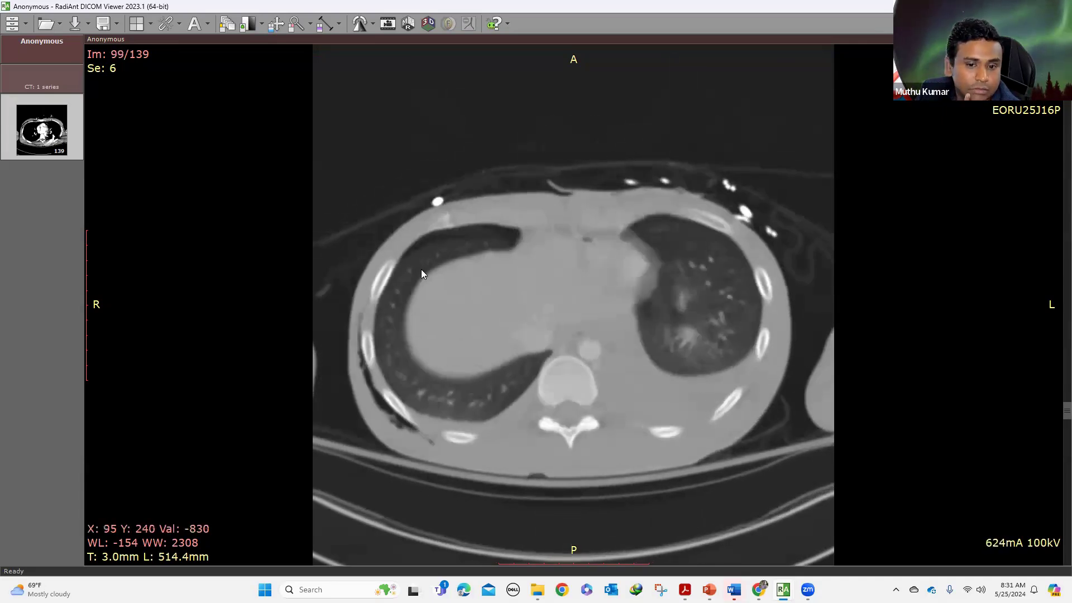